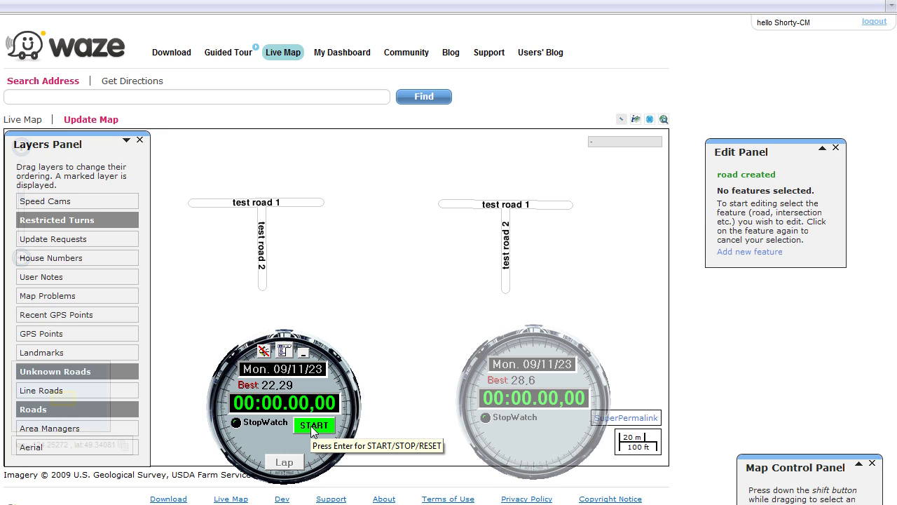
- Start the first stopwatch, extend the western test road 2 northward past test road 1, and save the geometry
{"action": "left_click", "coordinate": [310, 426]}
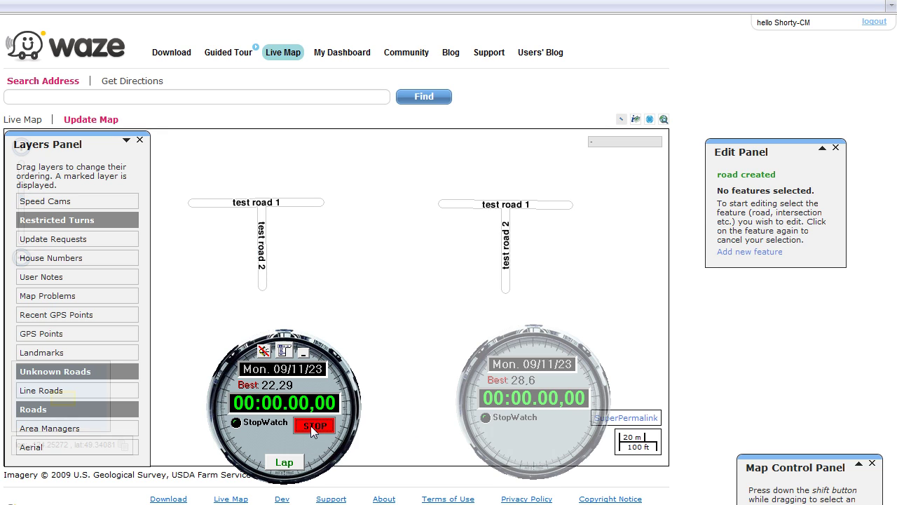
{"action": "left_click", "coordinate": [739, 211]}
{"action": "left_click_drag", "start_coordinate": [265, 199], "coordinate": [263, 173]}
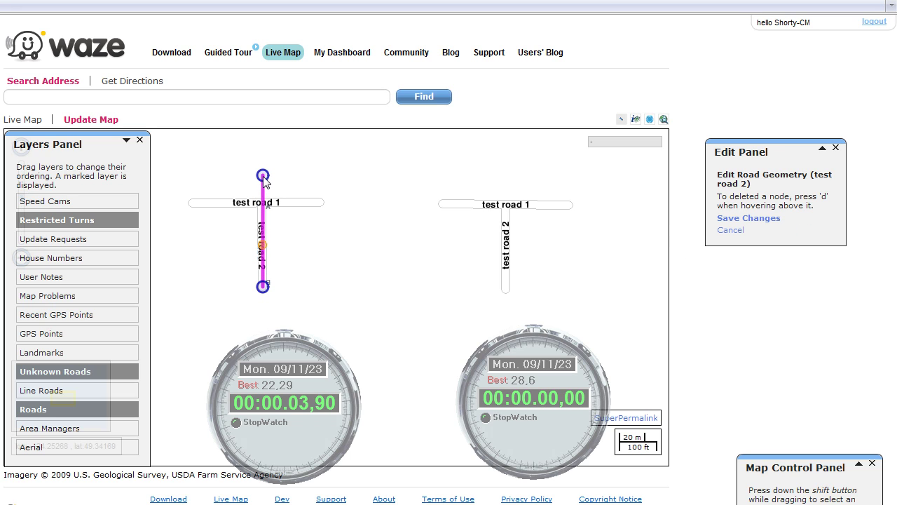
{"action": "left_click", "coordinate": [761, 223]}
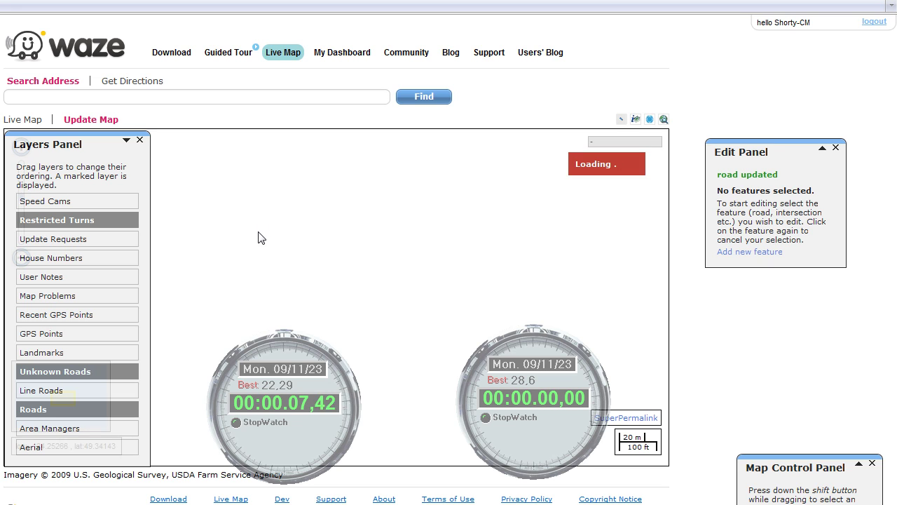
- Split the western test road 2 at the point where it crosses test road 1
{"action": "left_click", "coordinate": [261, 237]}
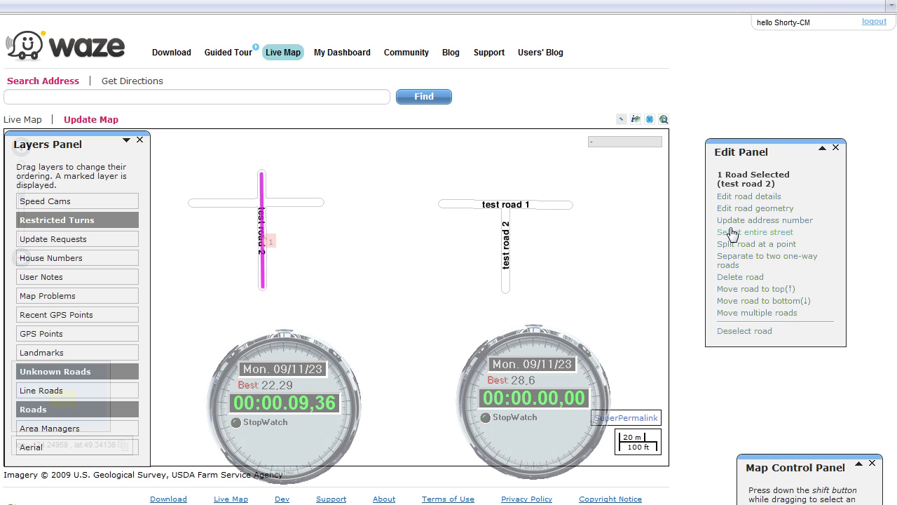
{"action": "left_click", "coordinate": [738, 244]}
{"action": "left_click", "coordinate": [261, 203]}
{"action": "left_click", "coordinate": [736, 237]}
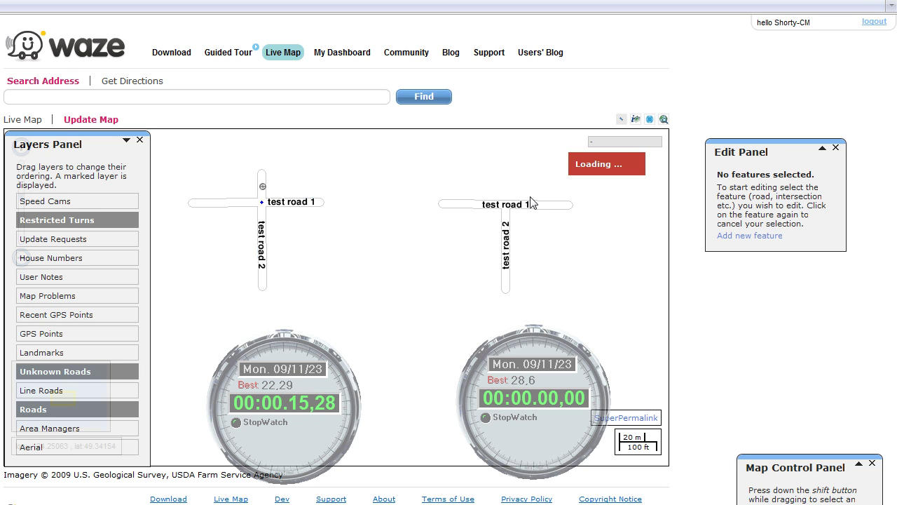
- Delete the test road 2 stub north of test road 1 and remove all turn restrictions at the western intersection
{"action": "left_click", "coordinate": [734, 277]}
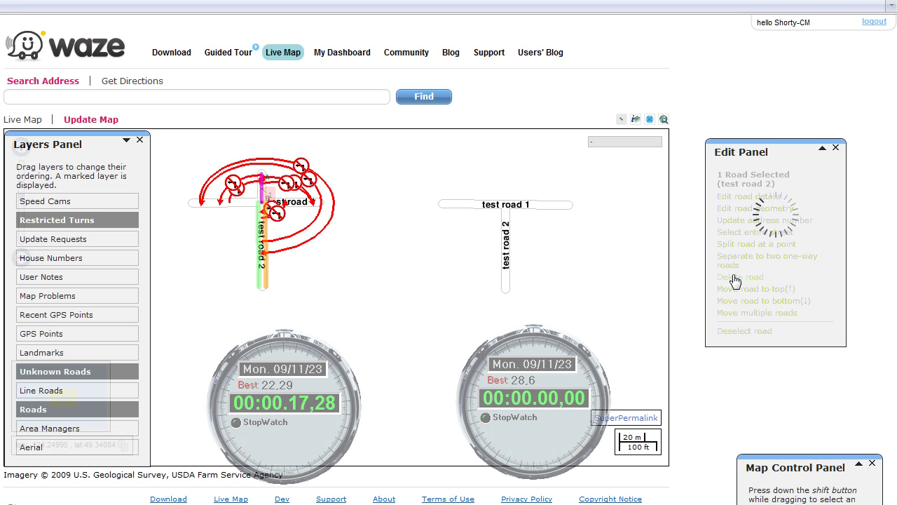
{"action": "left_click", "coordinate": [263, 204]}
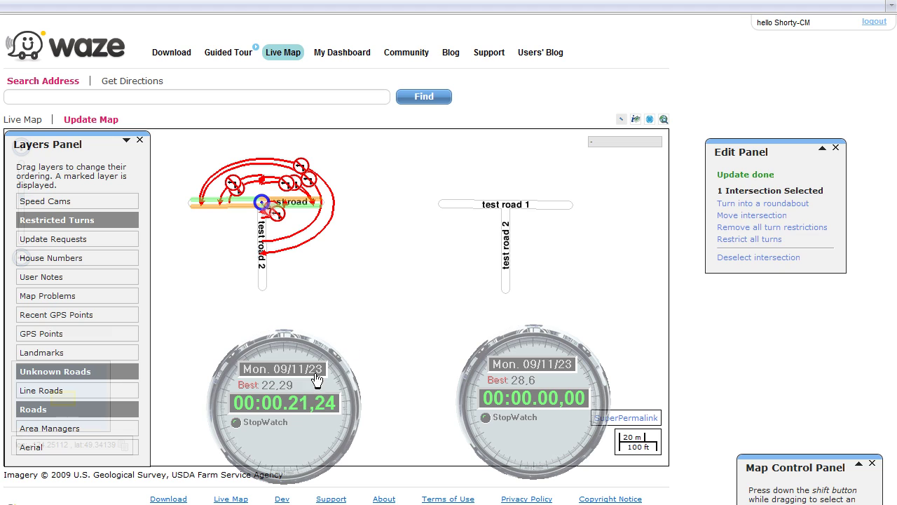
{"action": "mouse_move", "coordinate": [301, 439]}
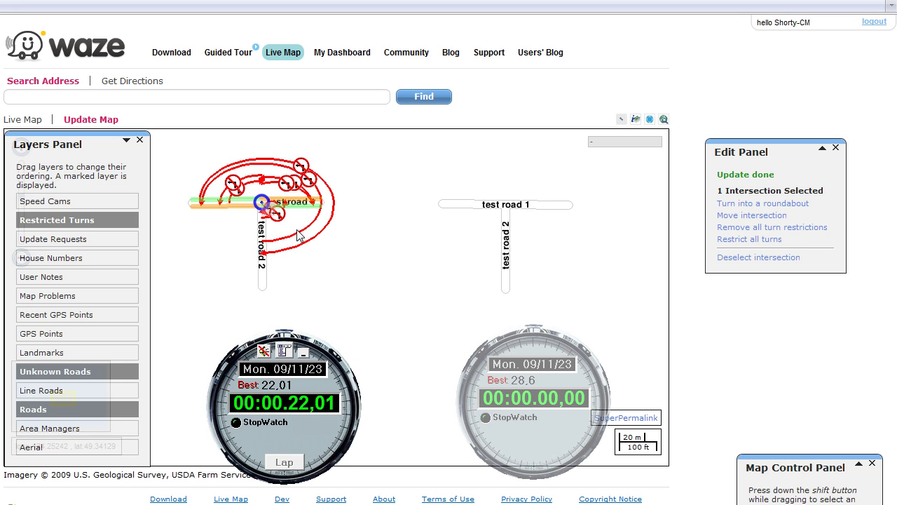
{"action": "left_click", "coordinate": [300, 236]}
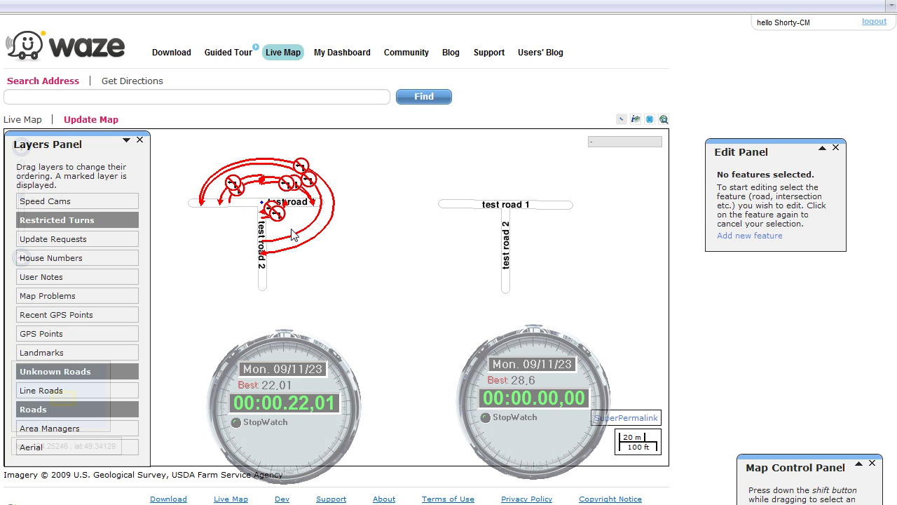
- Reload the edited western roads and inspect the allowed turns from test road 2 onto test road 1
{"action": "scroll", "coordinate": [293, 234], "scroll_direction": "down", "scroll_amount": 2}
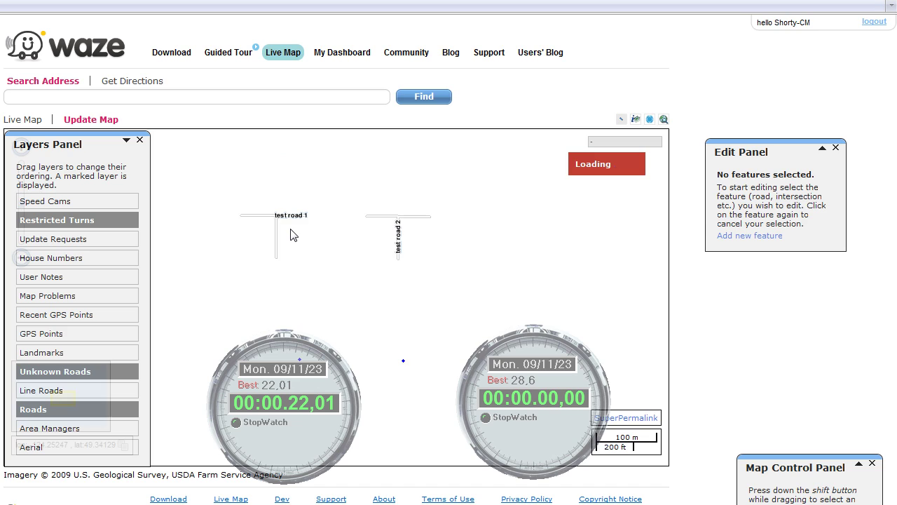
{"action": "scroll", "coordinate": [293, 235], "scroll_direction": "up", "scroll_amount": 2}
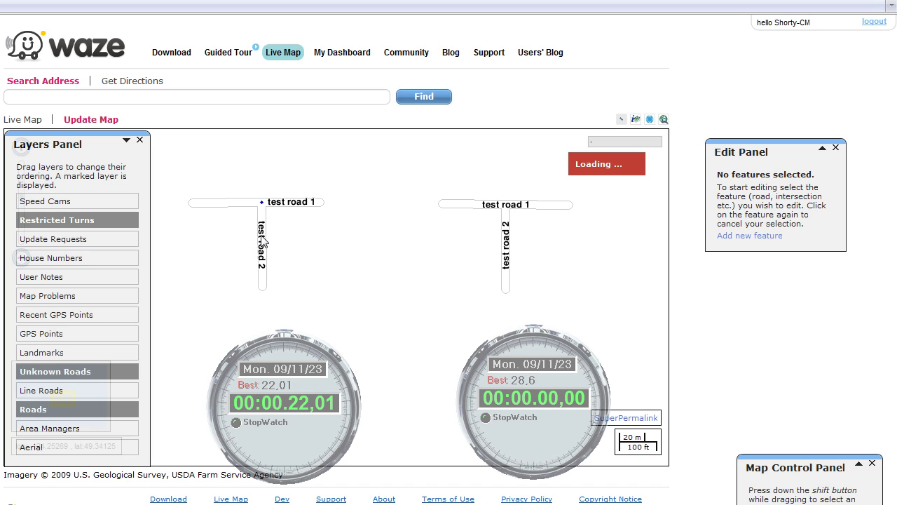
{"action": "left_click", "coordinate": [265, 245]}
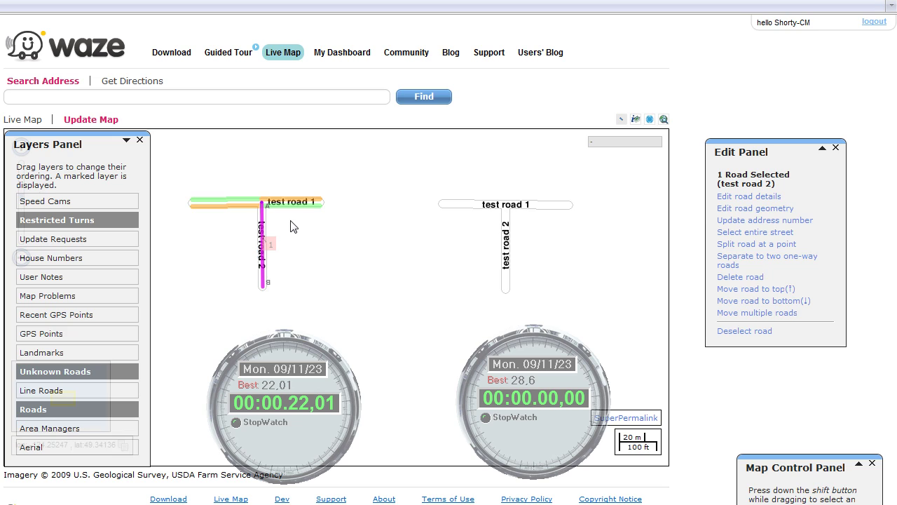
{"action": "left_click", "coordinate": [350, 302]}
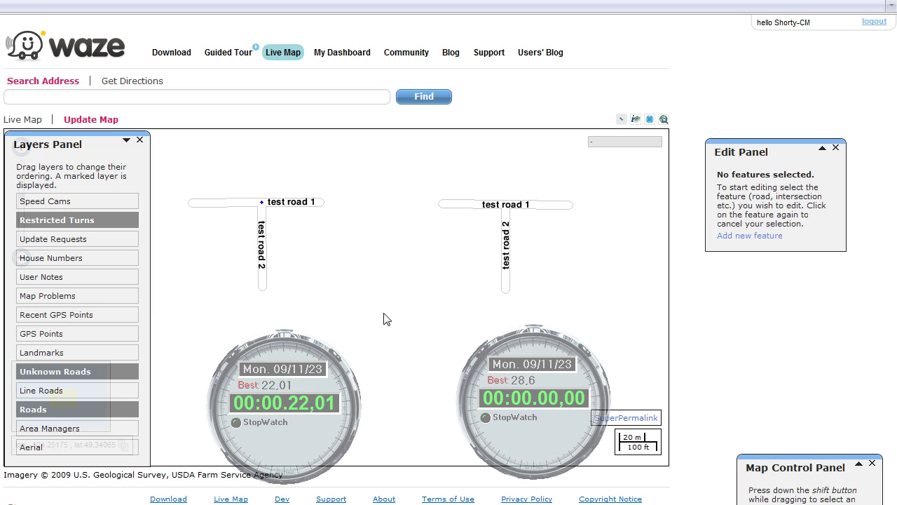
- Show the Map Problems layer, refresh it, and reload the map page
{"action": "left_click", "coordinate": [42, 300]}
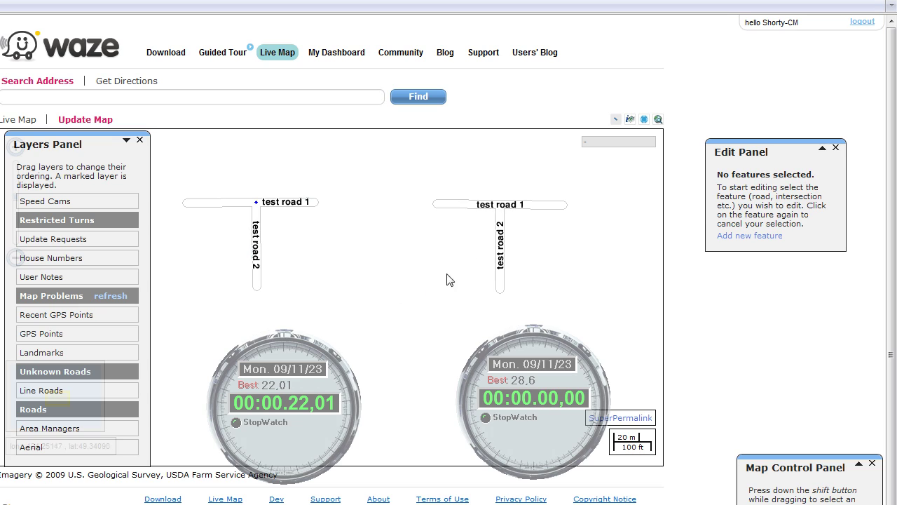
{"action": "left_click", "coordinate": [122, 296]}
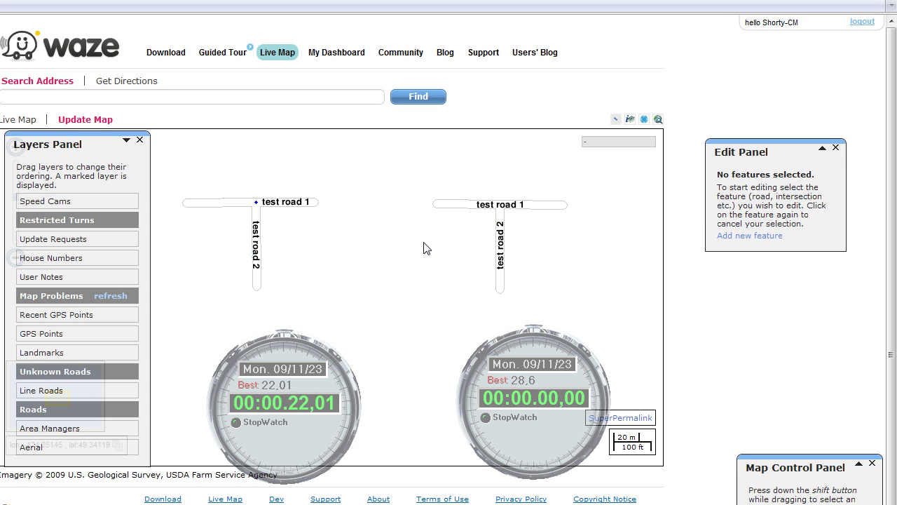
{"action": "key", "text": "F5"}
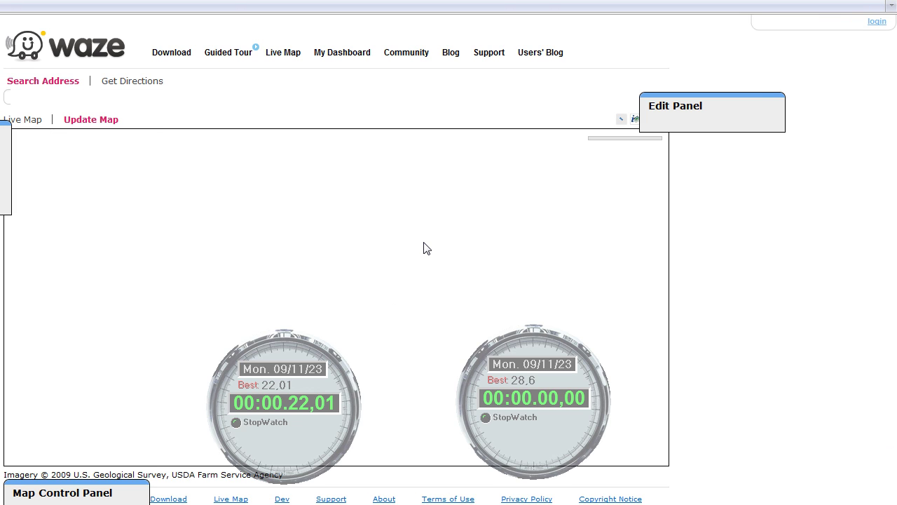
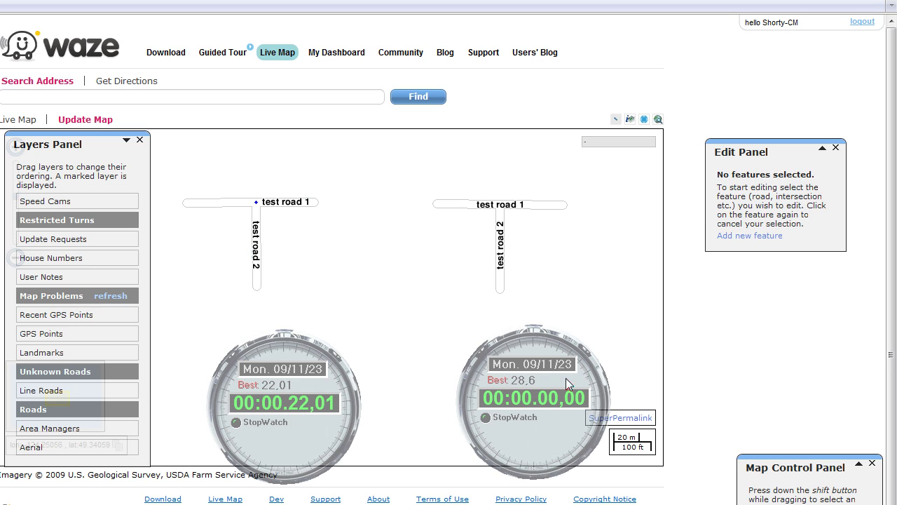
- Start the second stopwatch, refresh the map problems, and open the problem where the eastern test roads meet
{"action": "left_click", "coordinate": [565, 420]}
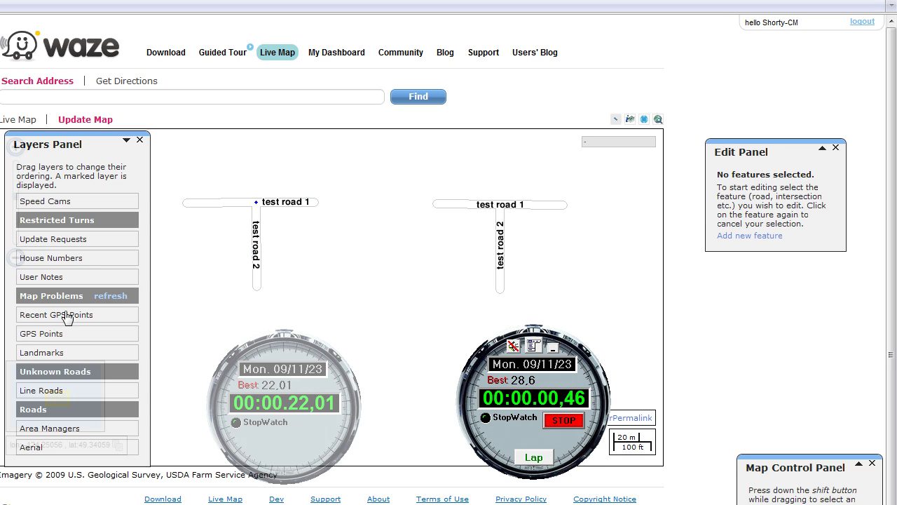
{"action": "left_click", "coordinate": [118, 298]}
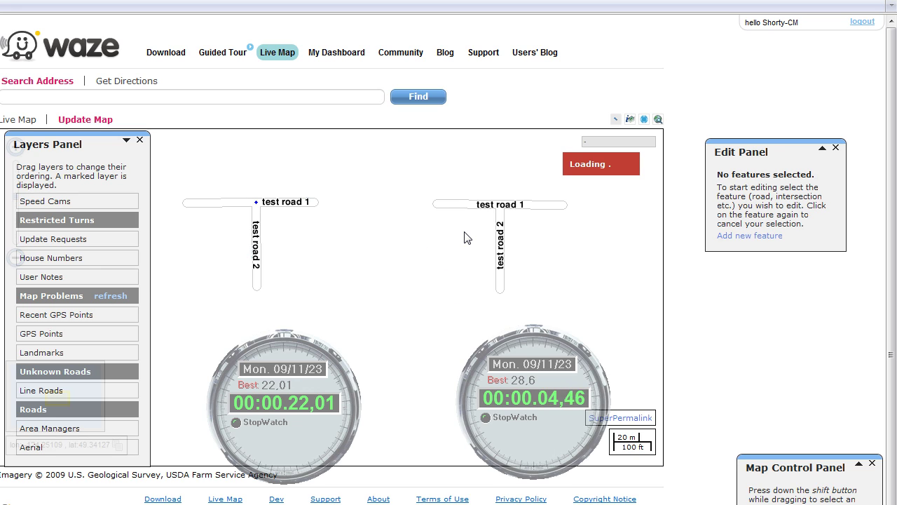
{"action": "left_click", "coordinate": [500, 206]}
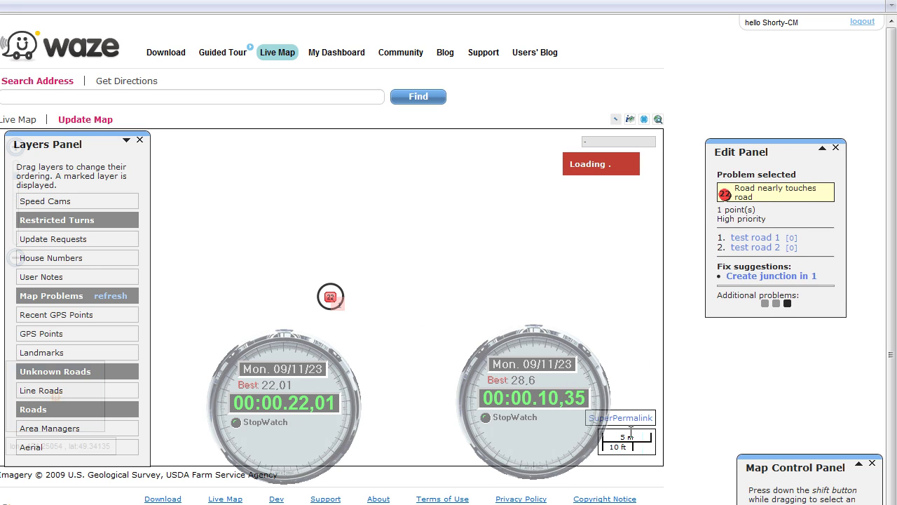
- Apply the suggested fixes to create a junction in the eastern test road 1 and connect test road 2 to it
{"action": "left_click", "coordinate": [775, 278]}
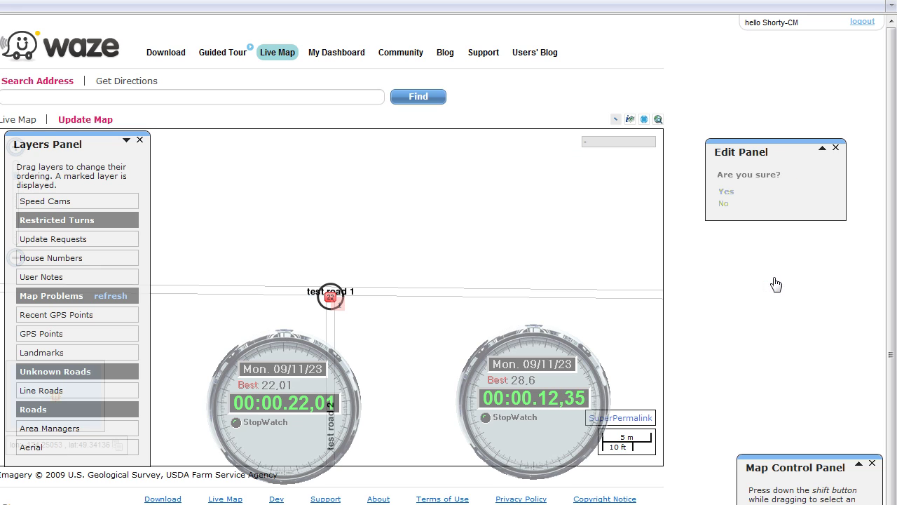
{"action": "left_click", "coordinate": [728, 192]}
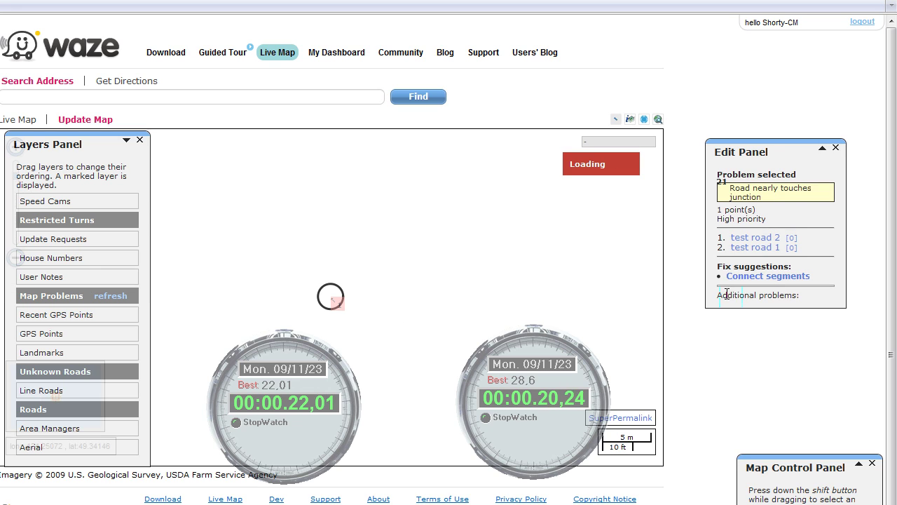
{"action": "left_click", "coordinate": [768, 278]}
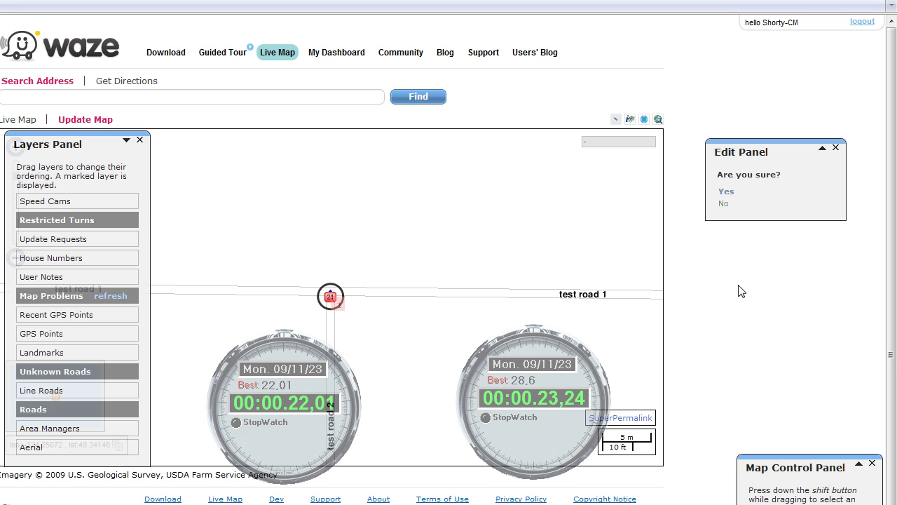
{"action": "left_click", "coordinate": [732, 196]}
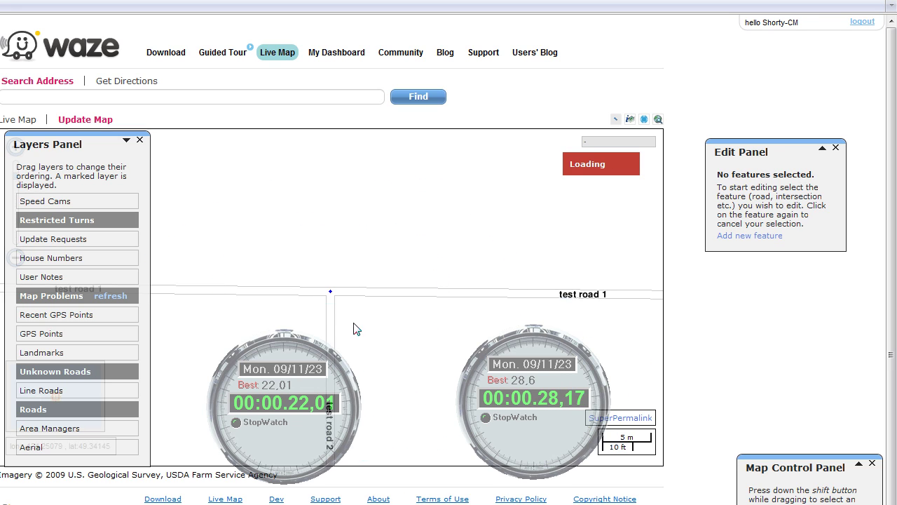
- Apply the Allow all turns (4) fix at the eastern junction and stop the second stopwatch
{"action": "left_click", "coordinate": [330, 293]}
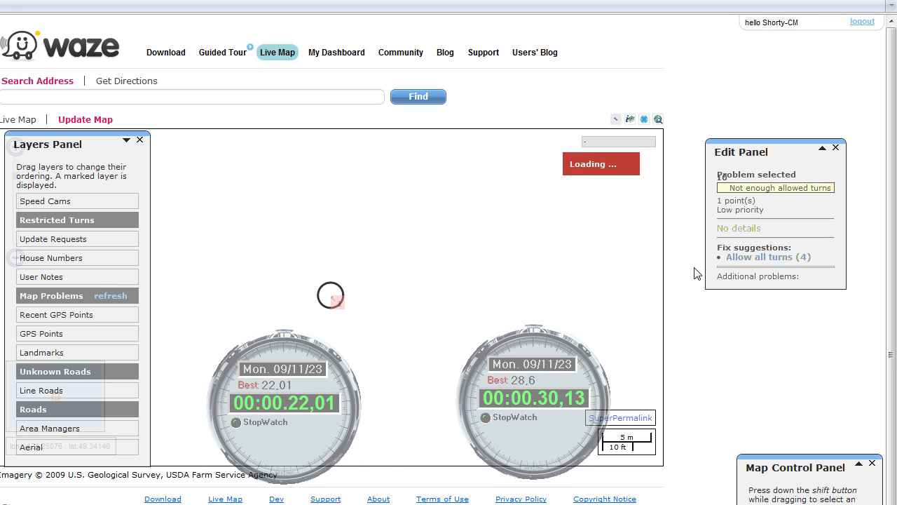
{"action": "left_click", "coordinate": [770, 266]}
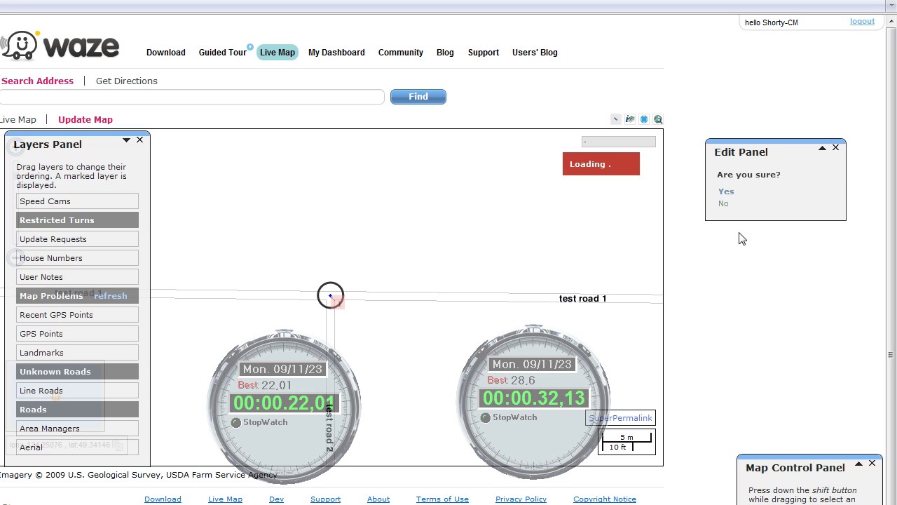
{"action": "left_click", "coordinate": [727, 193]}
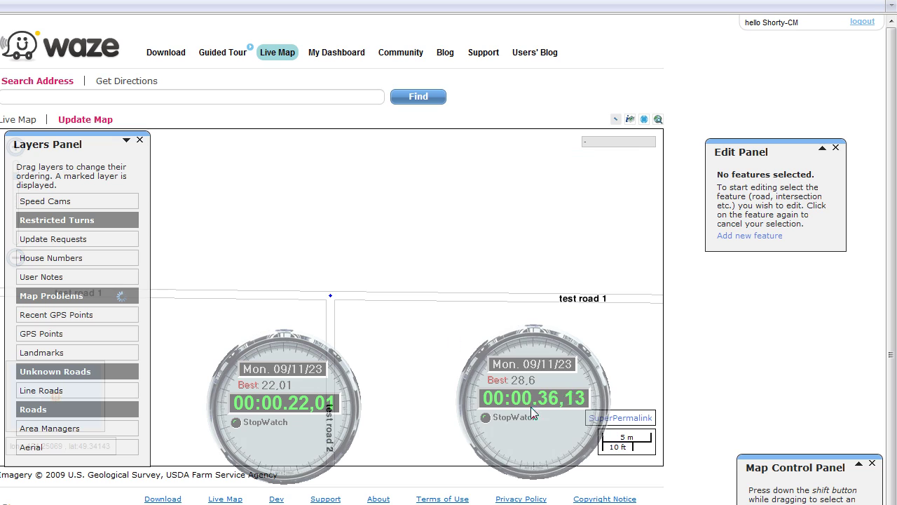
{"action": "left_click", "coordinate": [554, 425]}
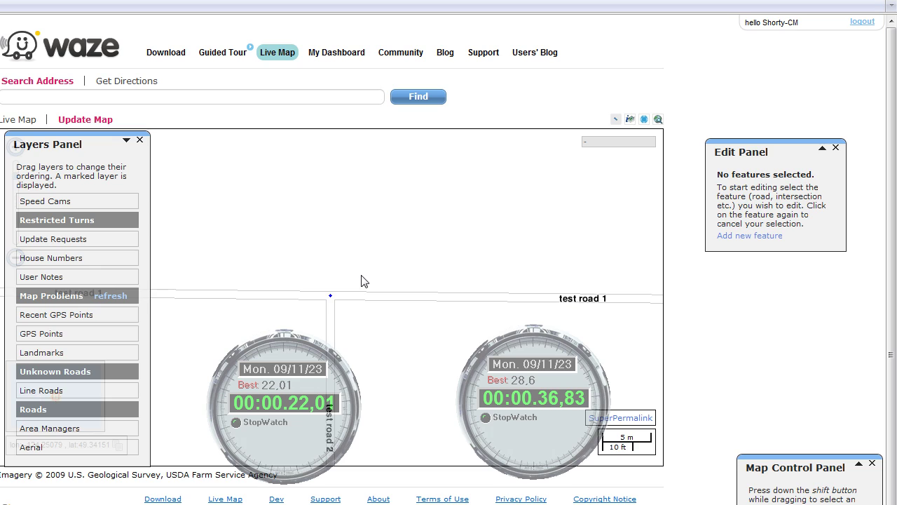
{"action": "scroll", "coordinate": [364, 281], "scroll_direction": "down", "scroll_amount": 2}
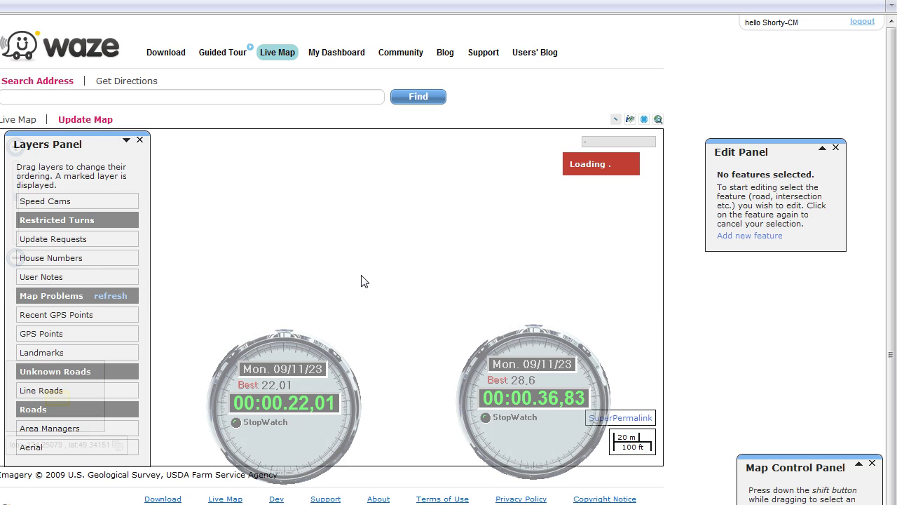